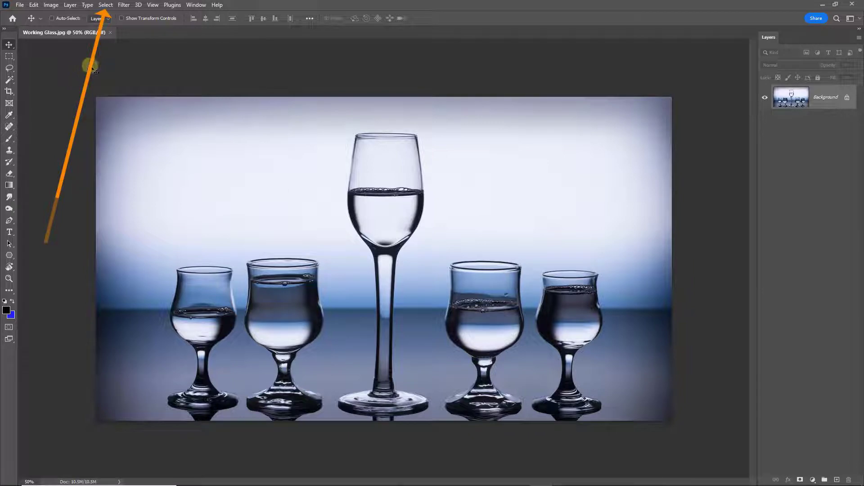
- Select all five glasses with Select > Subject and fit the photo on screen
left_click(106, 5)
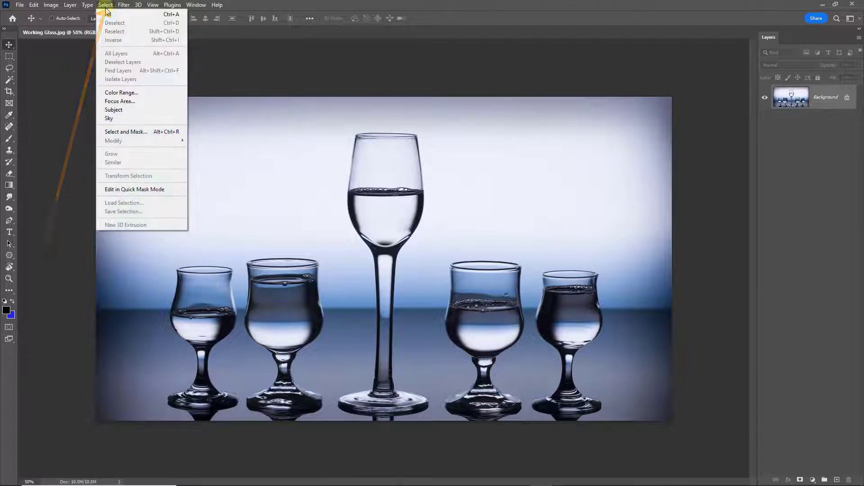
left_click(113, 110)
key("ctrl+0")
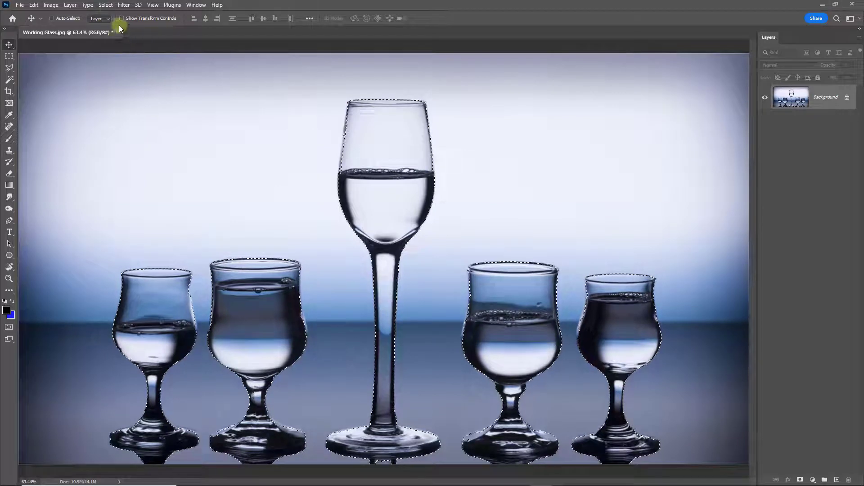
left_click(104, 6)
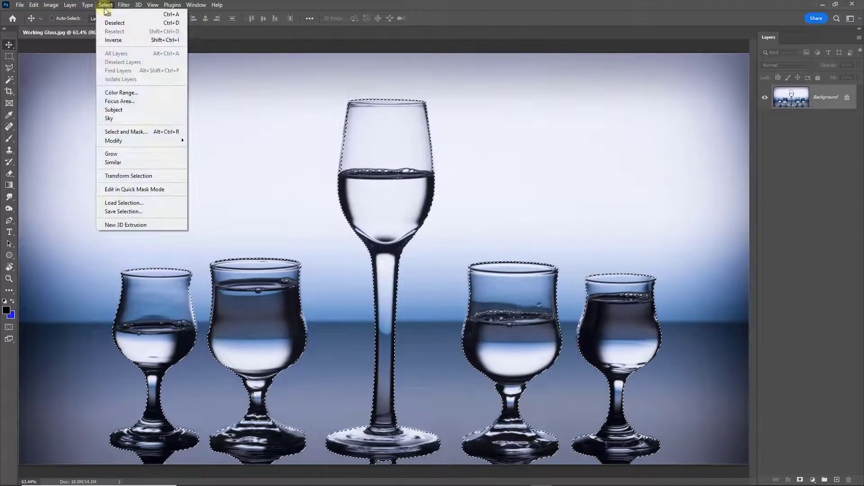
- Refine the glasses selection in Select and Mask with Smooth 24 and Feather 1.0 px
left_click(130, 132)
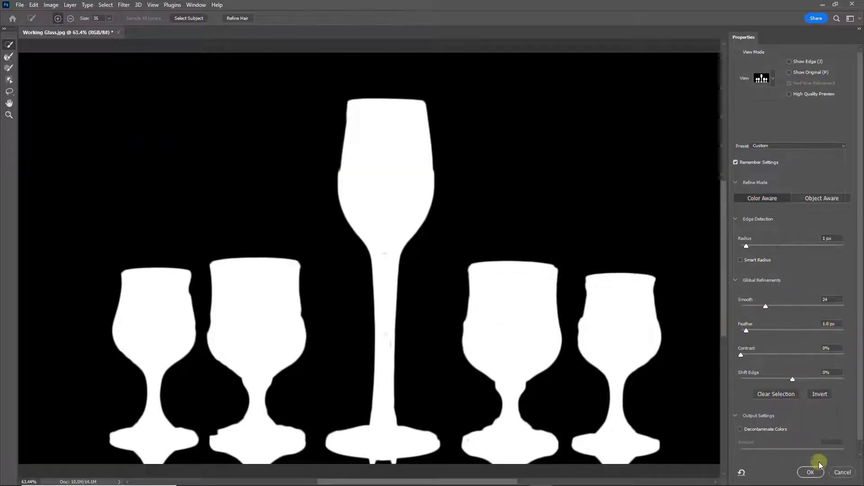
left_click(810, 473)
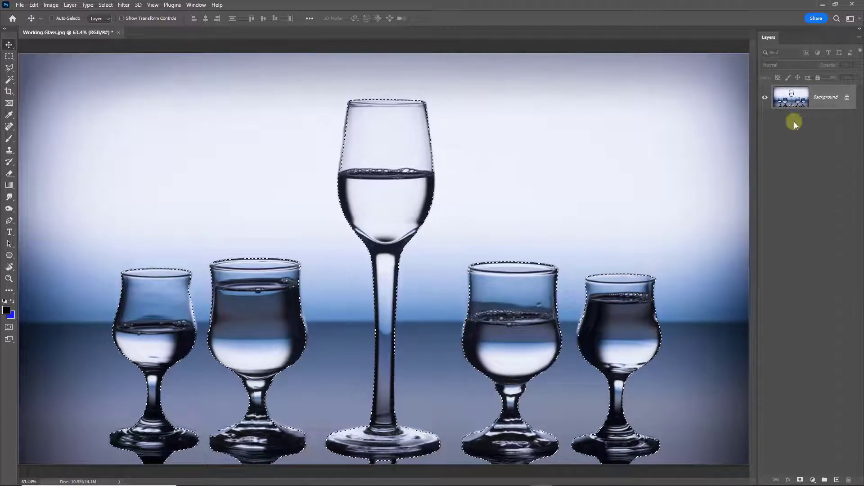
- Copy the glasses to Layer 1, check the cut-out, add a white mask, then select Background
key("ctrl+j")
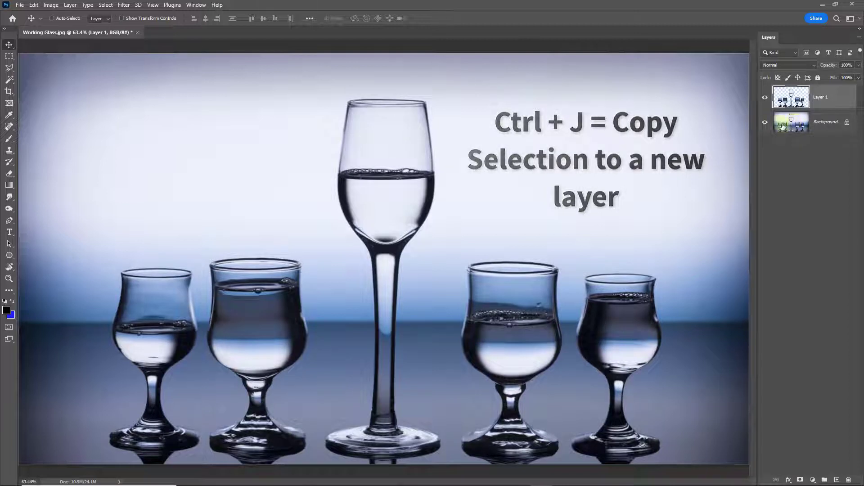
left_click(766, 124)
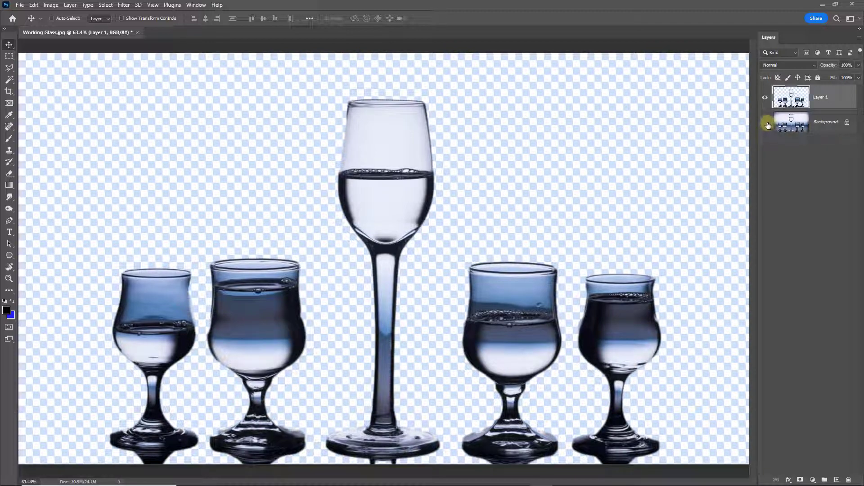
left_click(766, 123)
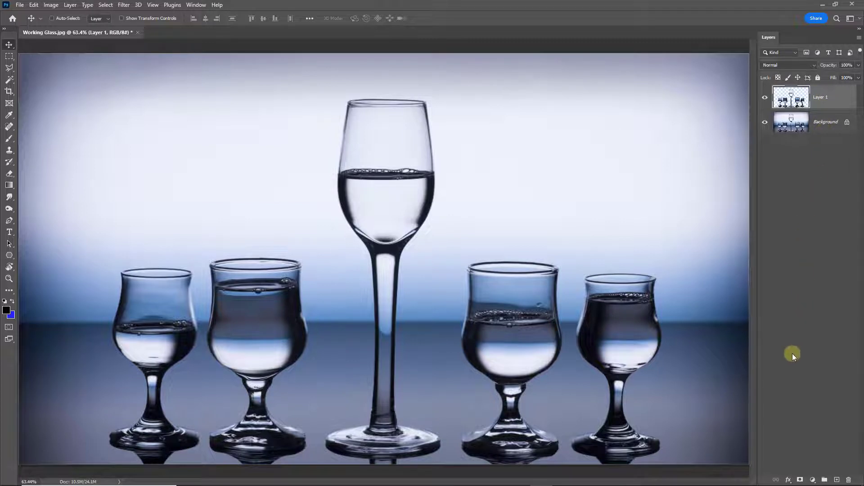
left_click(800, 480)
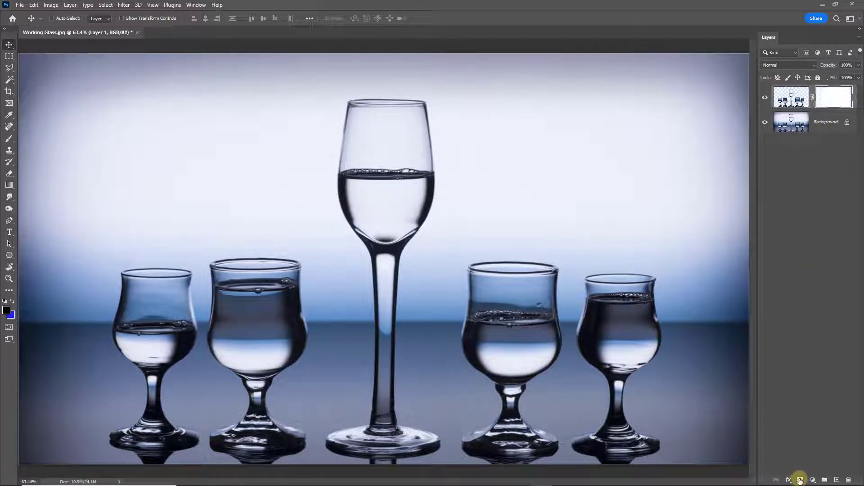
left_click(791, 122)
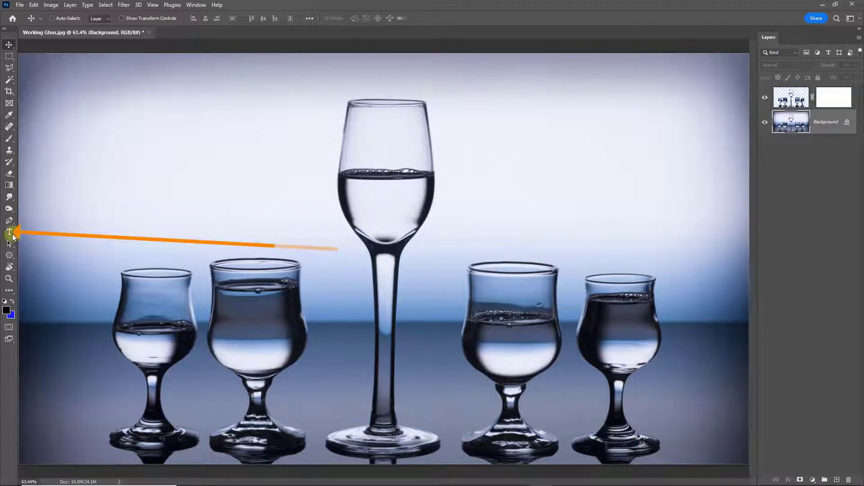
- Type the word 'Glass' on the photo with the Horizontal Type Tool
left_click(10, 232)
left_click(34, 231)
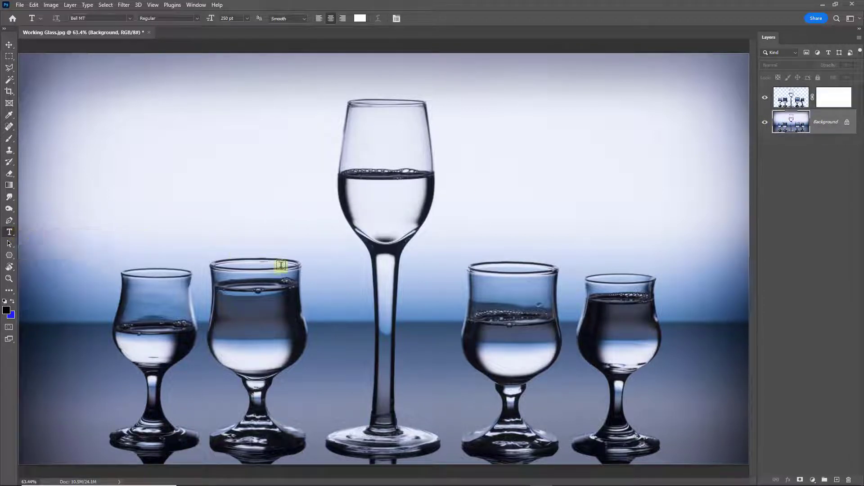
left_click(249, 213)
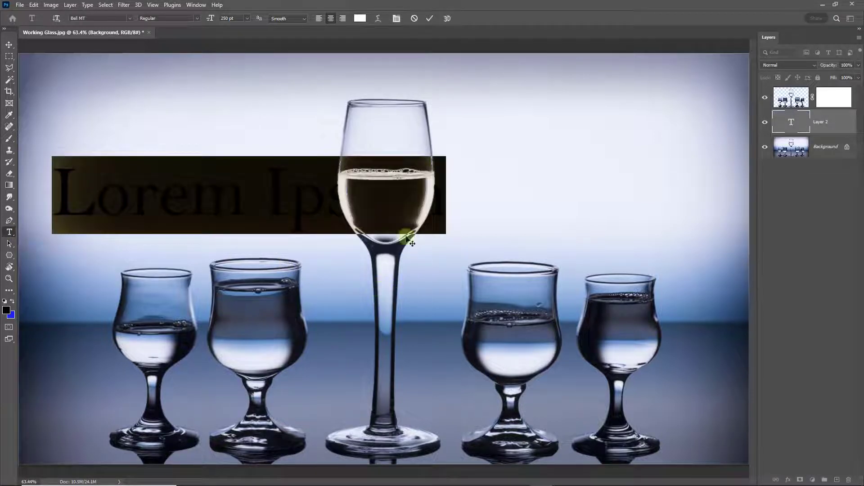
type("Glass")
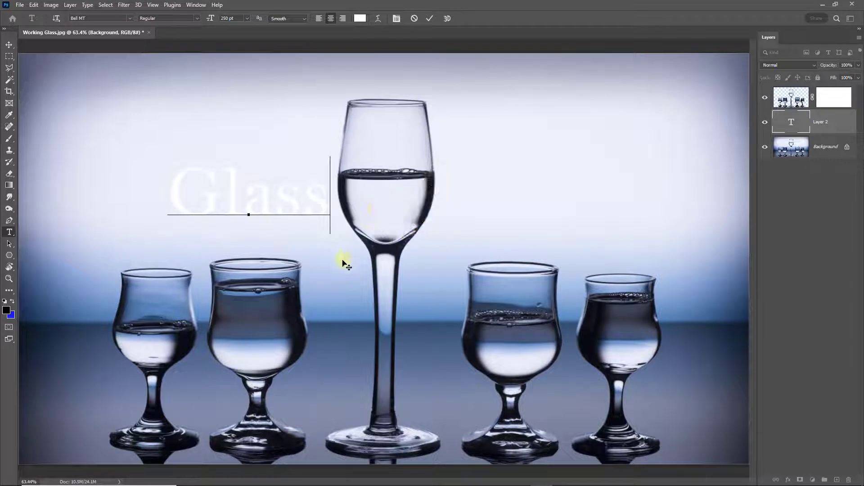
left_click_drag(337, 276, 319, 446)
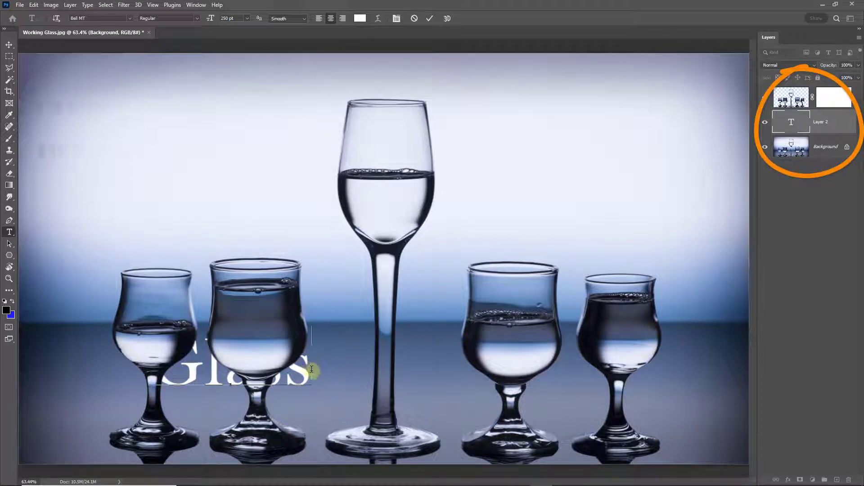
- Enlarge the Glass text to span the photo, commit it, and move it lower behind the glasses
key("ctrl")
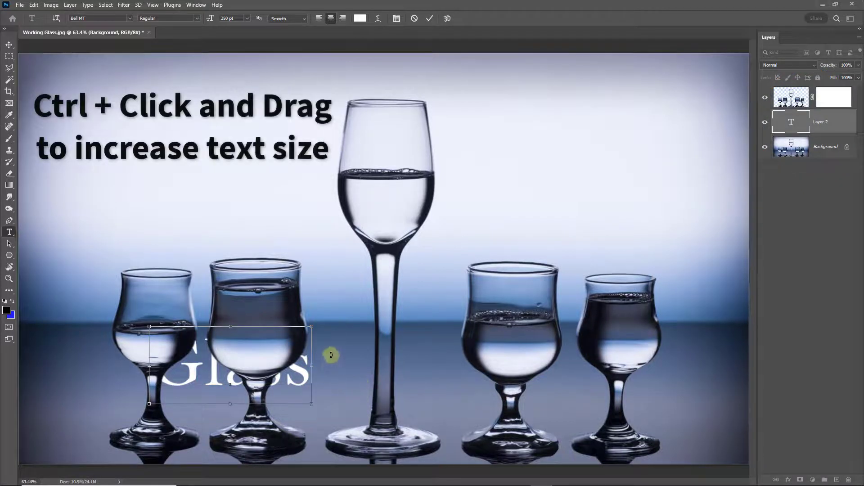
left_click_drag(312, 326, 735, 116)
left_click_drag(148, 116, 29, 74)
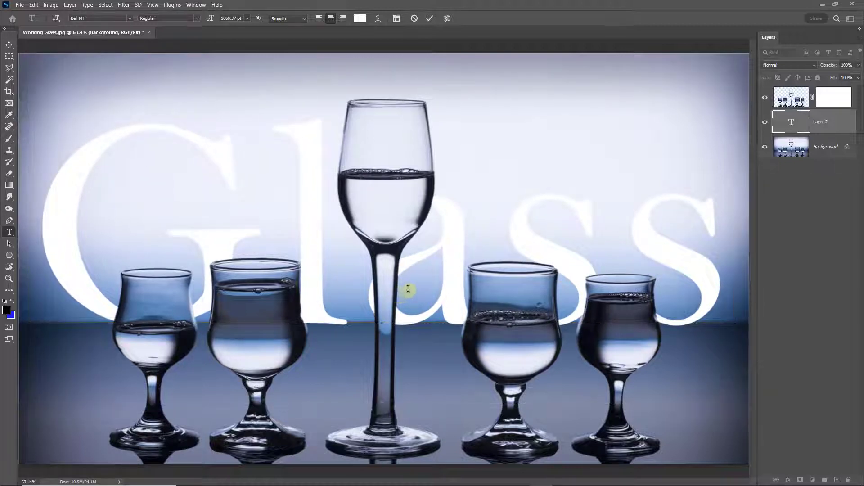
left_click(428, 19)
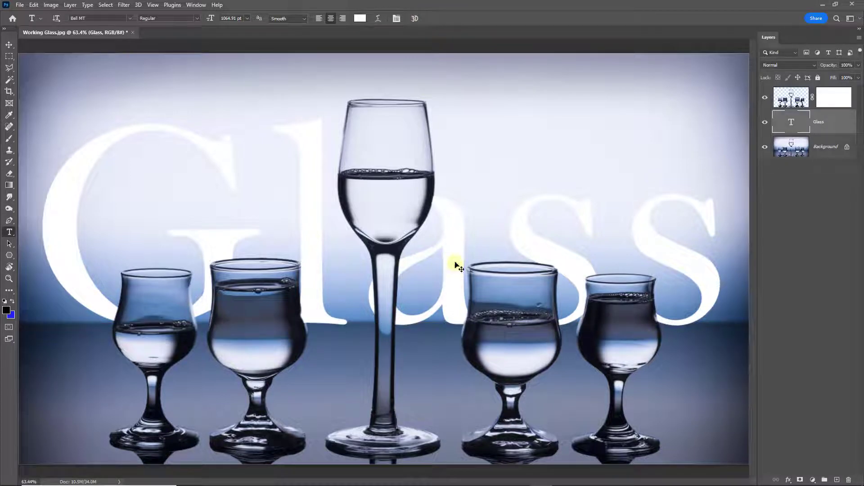
left_click_drag(453, 257, 454, 340)
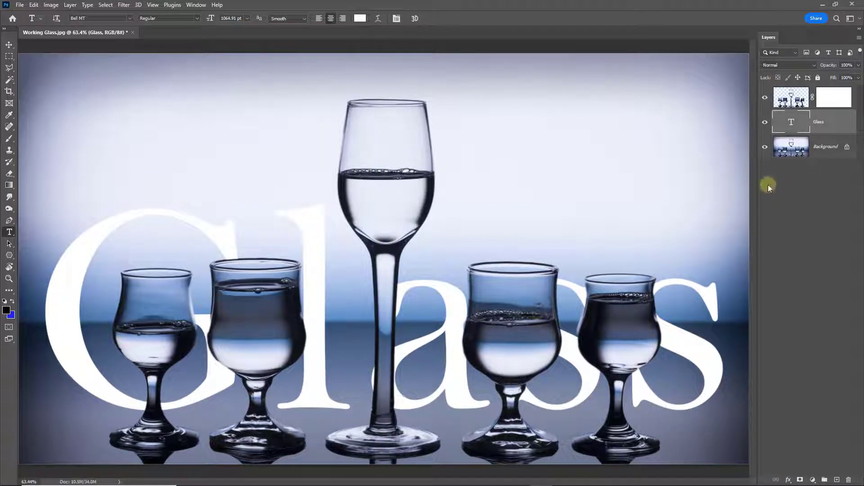
- Load the Glass lettering as a selection and target Layer 1's mask
left_click(785, 154)
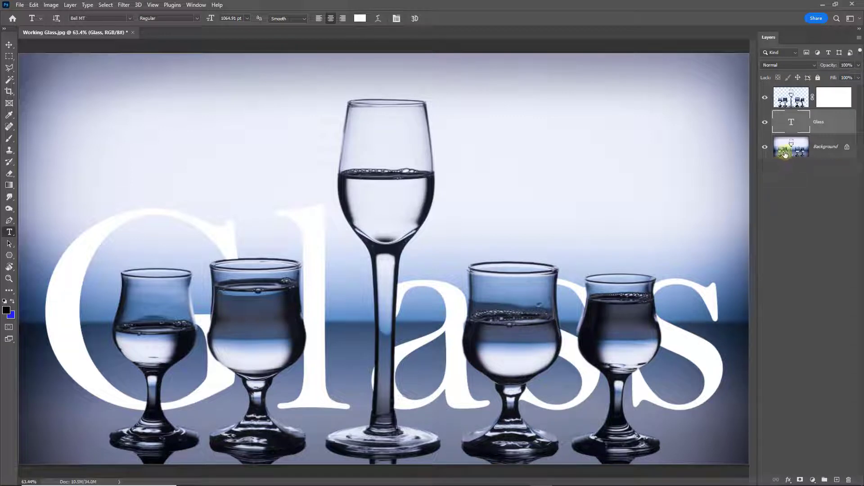
left_click(790, 125, "ctrl")
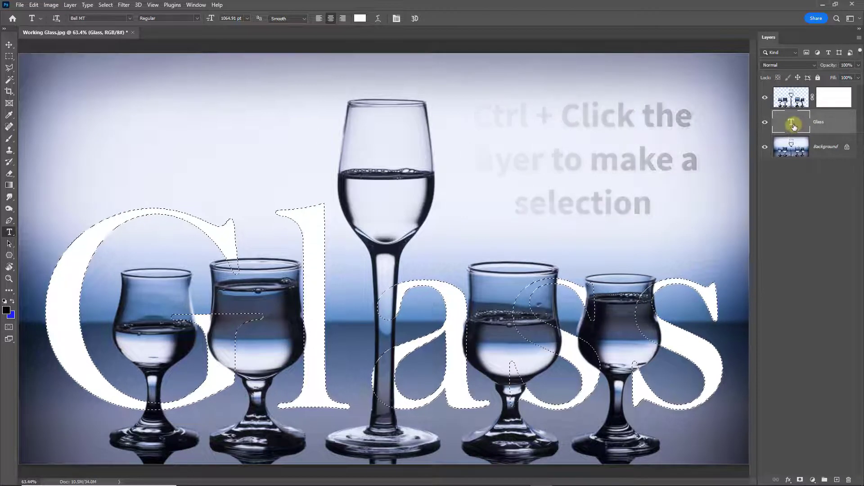
left_click(834, 99)
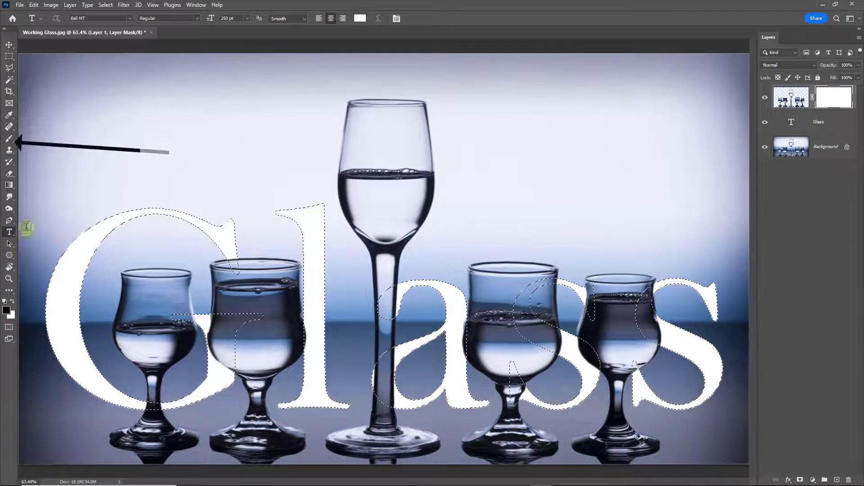
- Paint black with the Brush on the mask so glasses show over the G, a and s
left_click(12, 139)
right_click(15, 143)
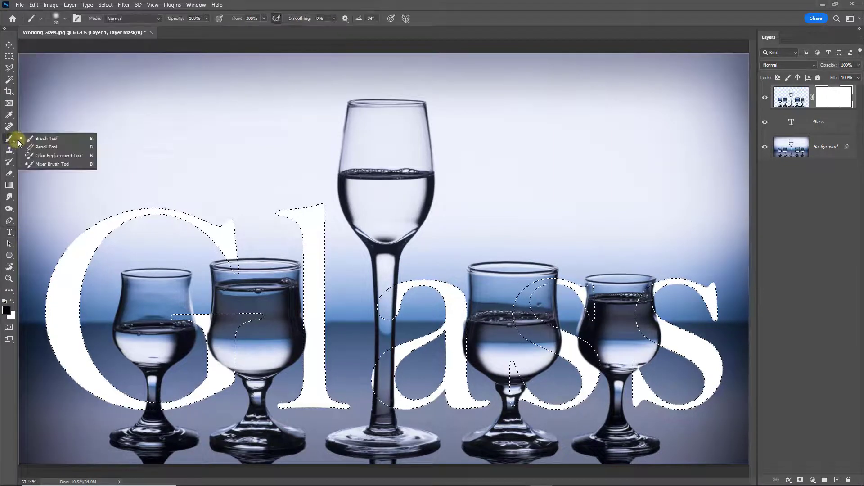
left_click(37, 139)
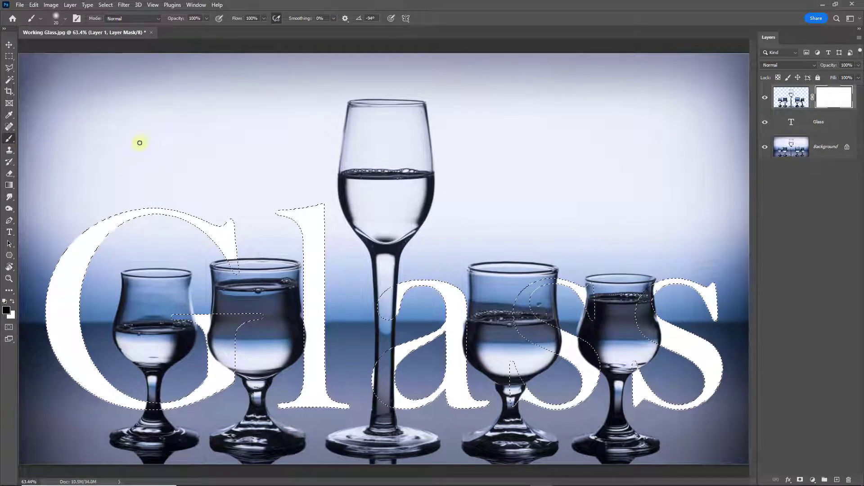
key("bracketright")
key("bracketright")
key("bracketright")
key("bracketright")
key("bracketright")
key("bracketright")
key("bracketright")
key("bracketright")
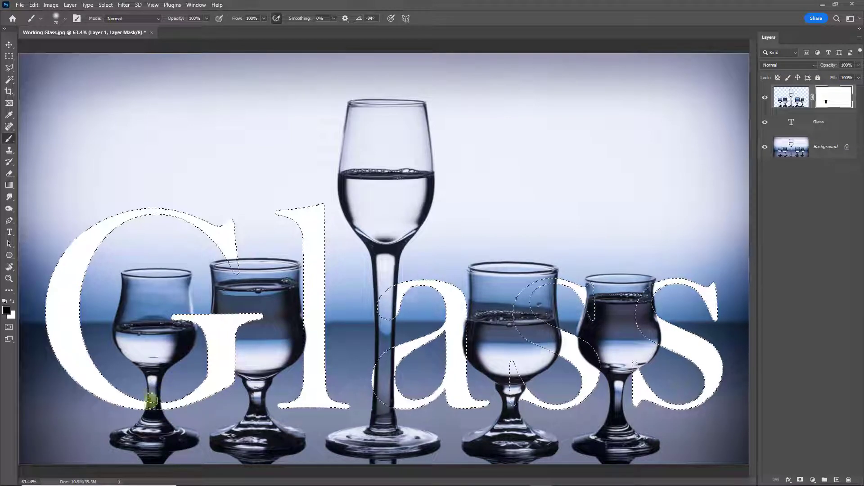
left_click_drag(311, 344, 308, 349)
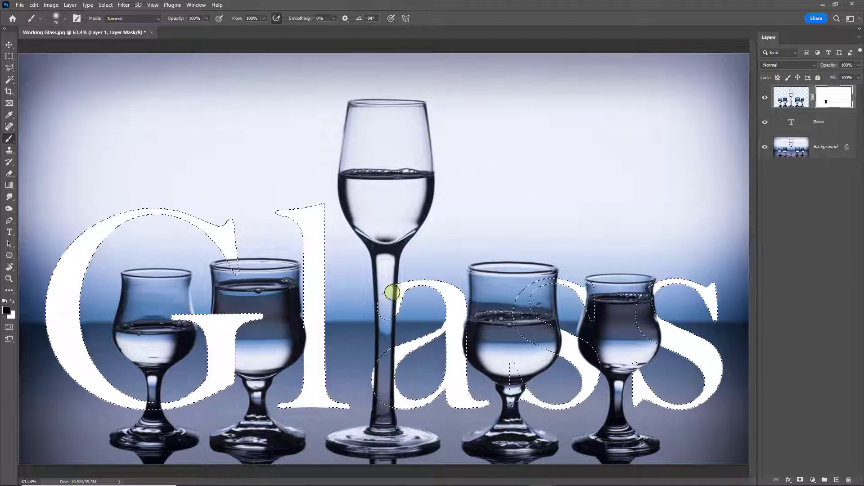
left_click_drag(377, 302, 384, 314)
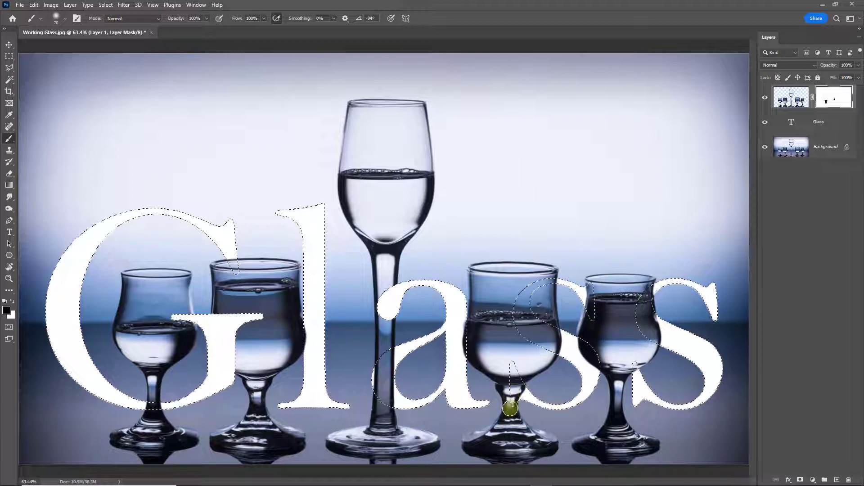
left_click_drag(517, 397, 516, 366)
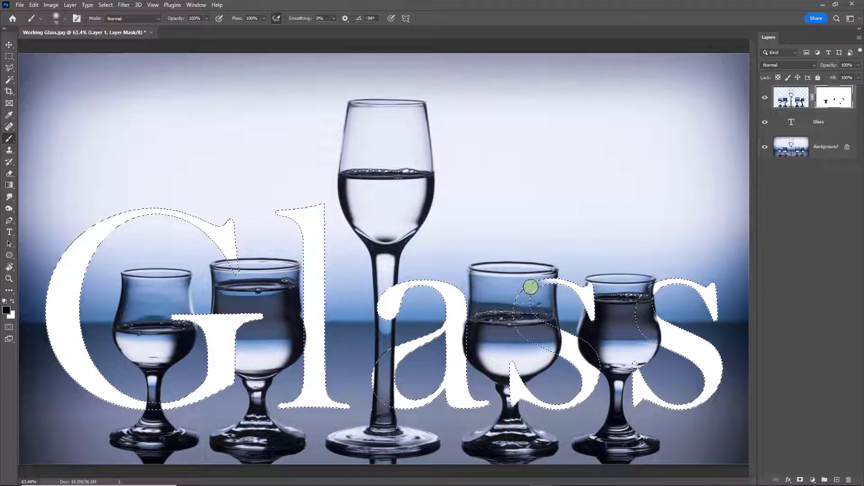
left_click_drag(516, 309, 520, 306)
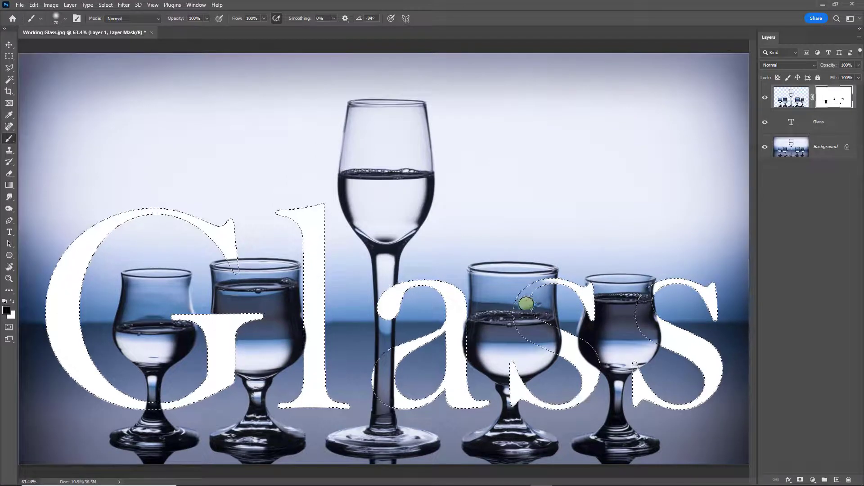
- Restore parts of the s and rim in white, reveal the last s in black, then deselect
key("x")
left_click_drag(530, 312, 537, 304)
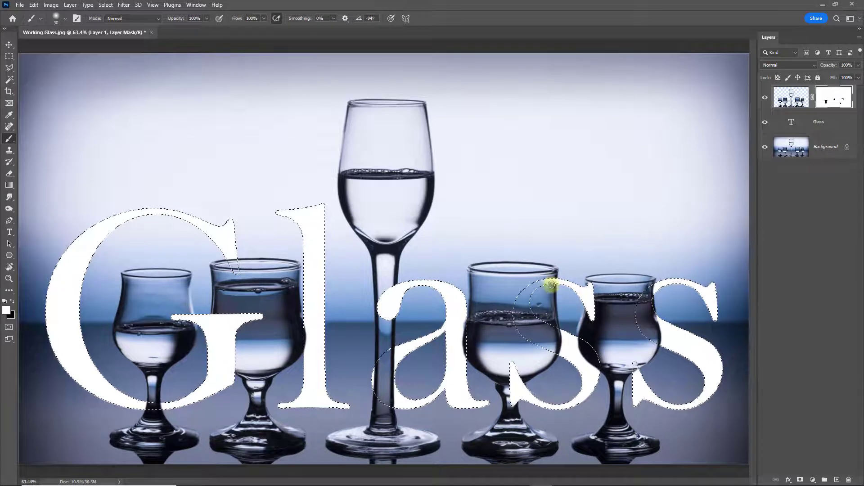
mouse_move(550, 285)
left_mouse_down()
mouse_move(529, 299)
mouse_move(540, 308)
mouse_move(583, 318)
mouse_move(596, 343)
mouse_move(607, 341)
mouse_move(606, 360)
mouse_move(638, 377)
mouse_move(657, 325)
mouse_move(650, 310)
mouse_move(667, 300)
mouse_move(666, 317)
mouse_move(673, 303)
mouse_move(659, 283)
left_mouse_up()
key("x")
key("bracketright")
key("bracketright")
key("bracketright")
key("bracketright")
key("bracketright")
key("bracketright")
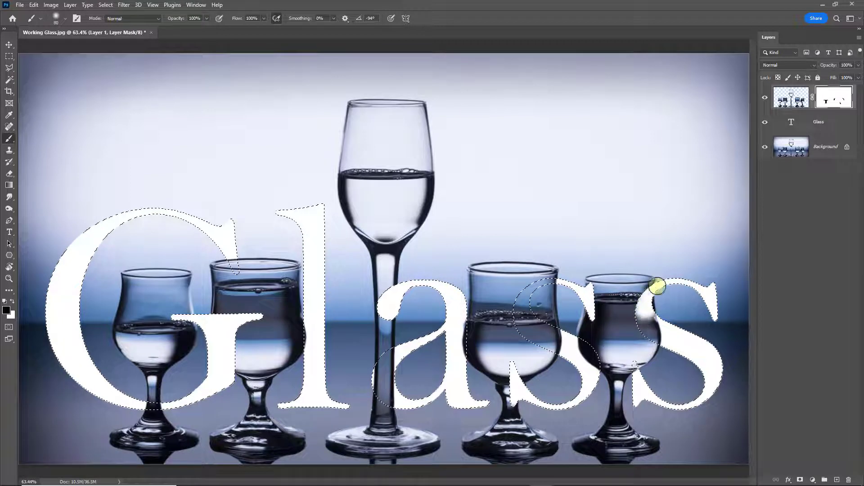
mouse_move(651, 332)
left_mouse_down()
mouse_move(671, 270)
mouse_move(657, 282)
mouse_move(657, 303)
mouse_move(638, 320)
mouse_move(669, 323)
mouse_move(676, 360)
mouse_move(652, 401)
left_mouse_up()
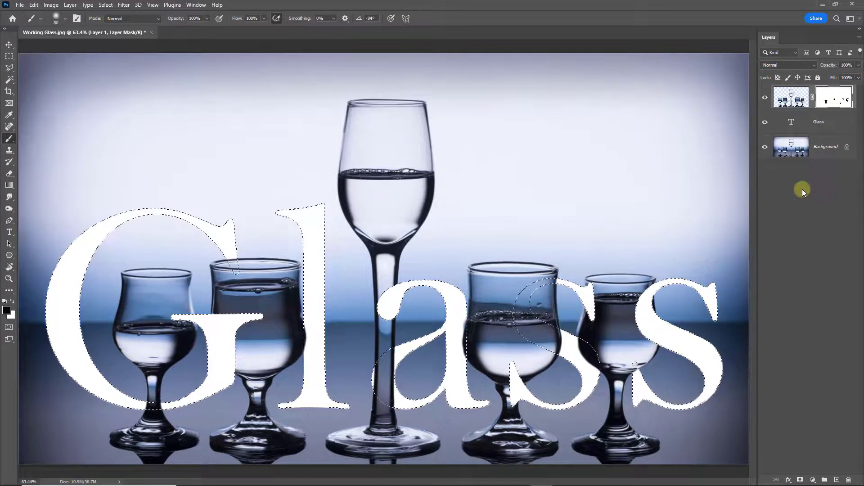
key("ctrl+d")
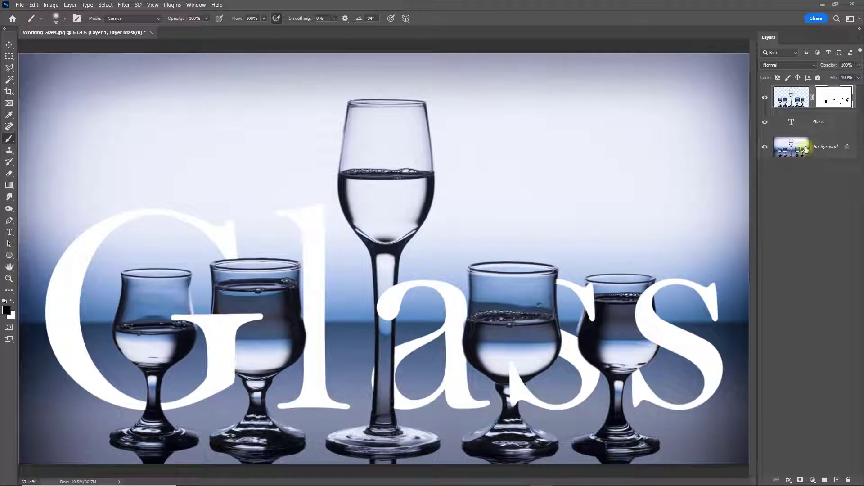
- Add a Gradient Overlay layer style to the Glass text layer
left_click(791, 123)
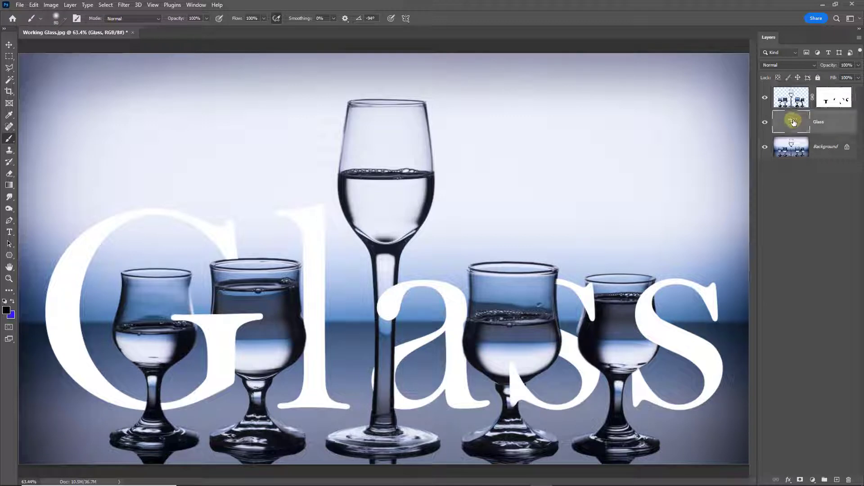
left_click(788, 480)
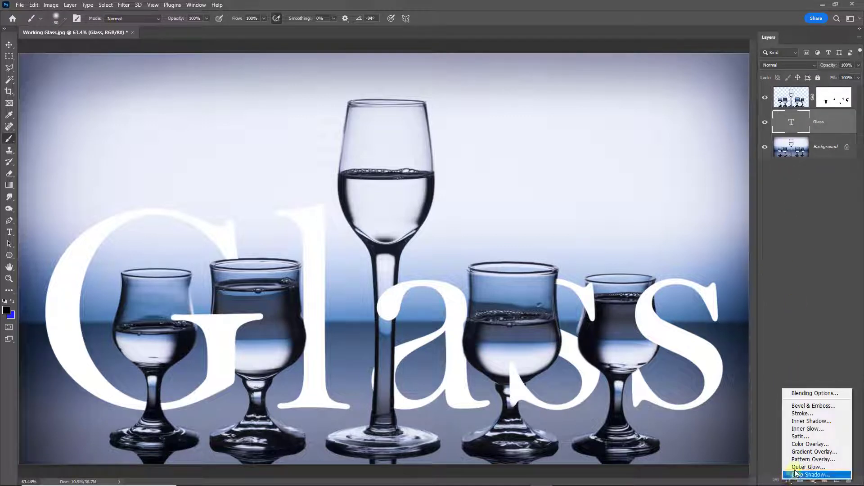
left_click(801, 451)
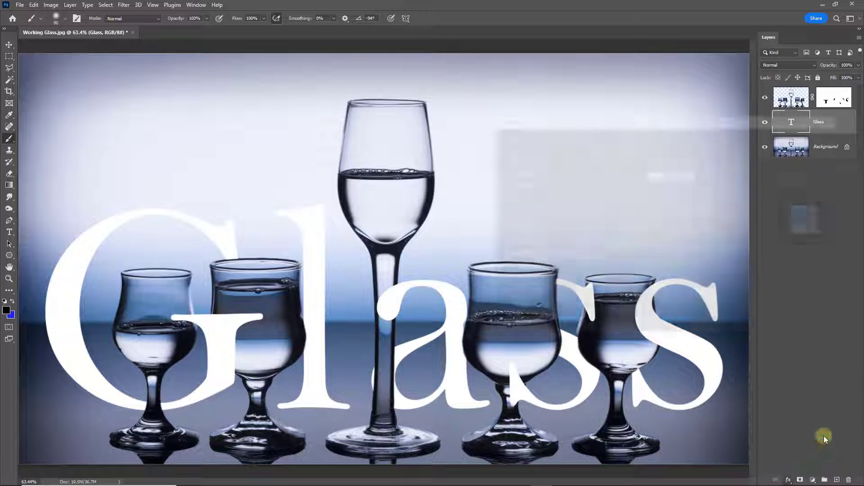
left_click_drag(702, 118, 692, 57)
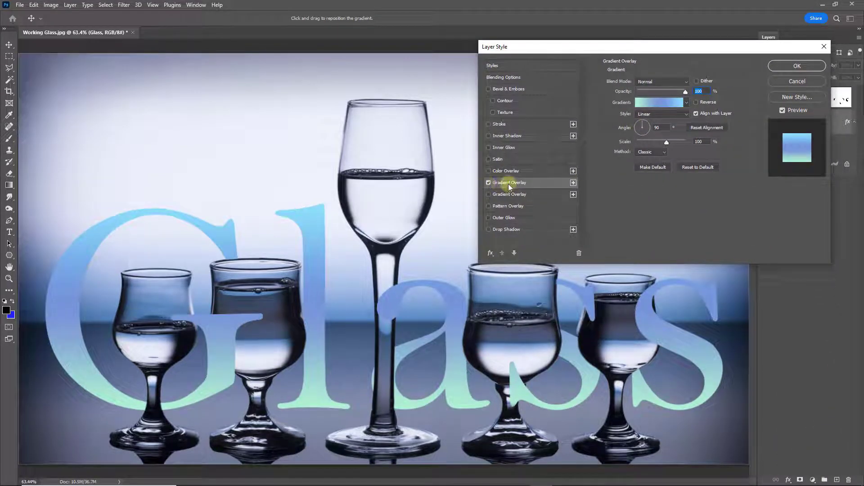
- Set the overlay to a deeper blue gradient from the Blues presets
left_click(685, 104)
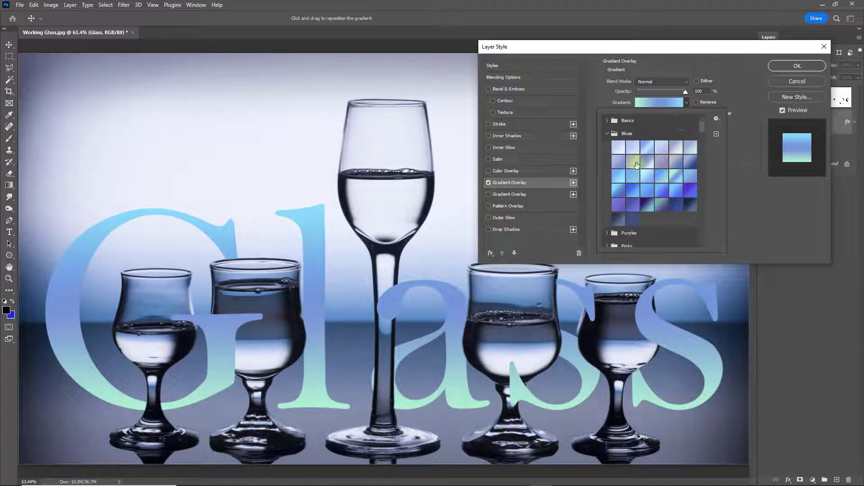
left_click(619, 148)
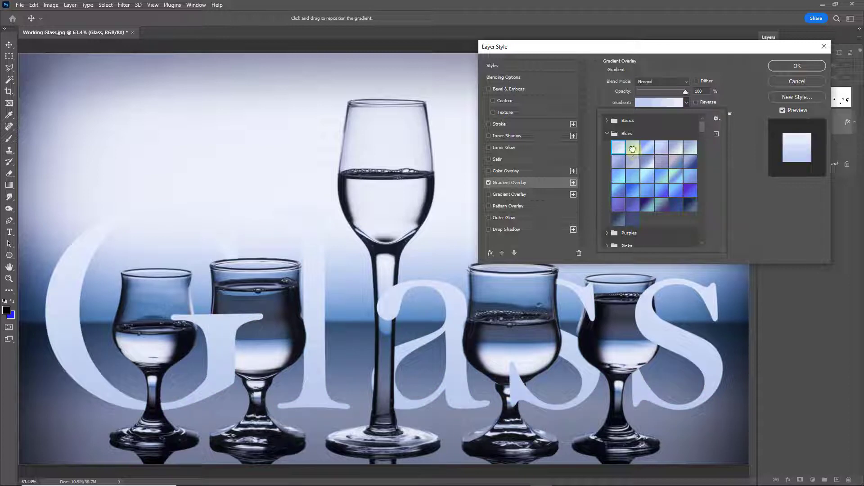
left_click(633, 150)
left_click(648, 150)
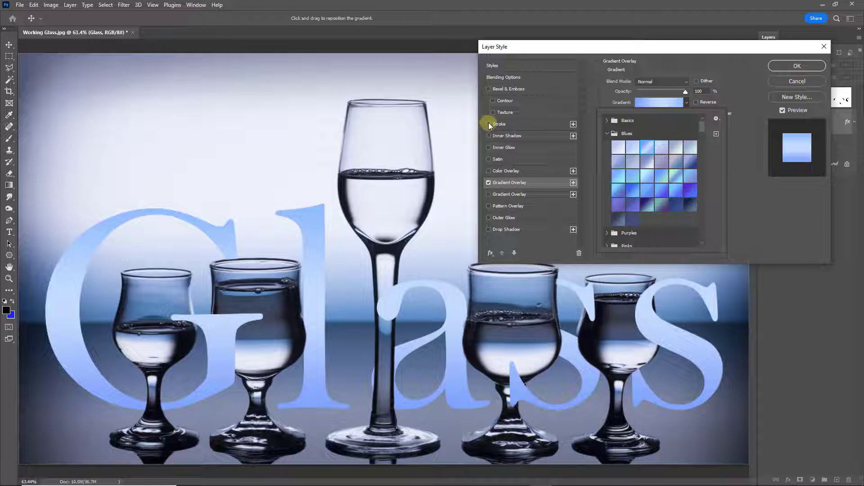
- Add a 3 px black Inside Stroke to the Glass text and apply the layer styles
left_click(488, 122)
left_click(488, 123)
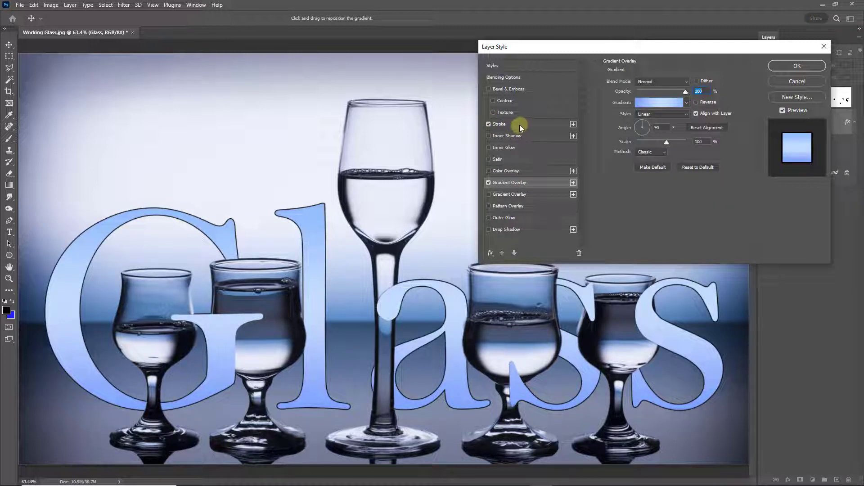
left_click(520, 123)
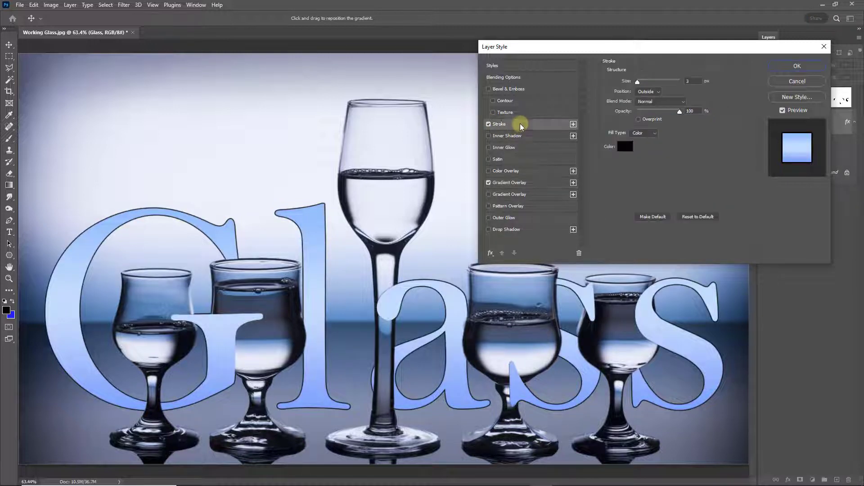
left_click(657, 92)
left_click(646, 108)
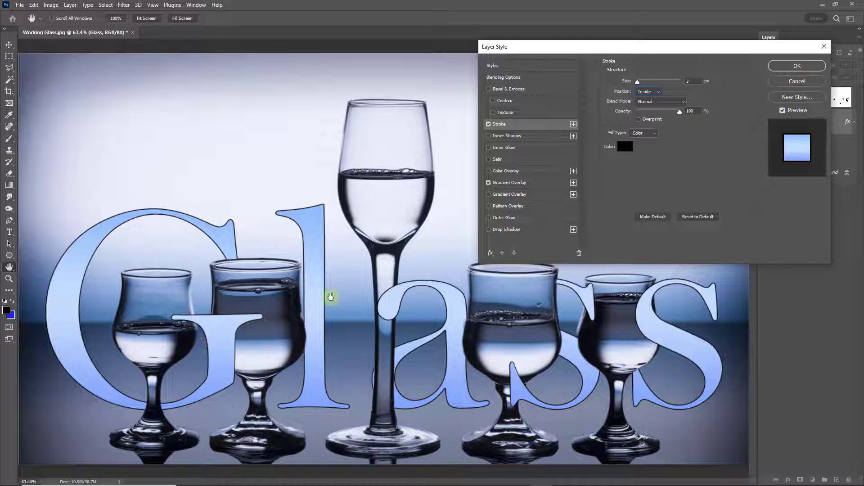
left_click(796, 68)
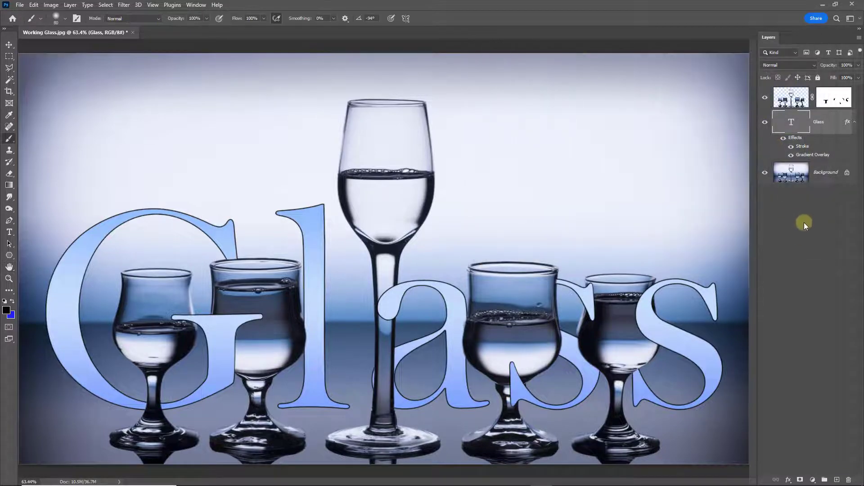